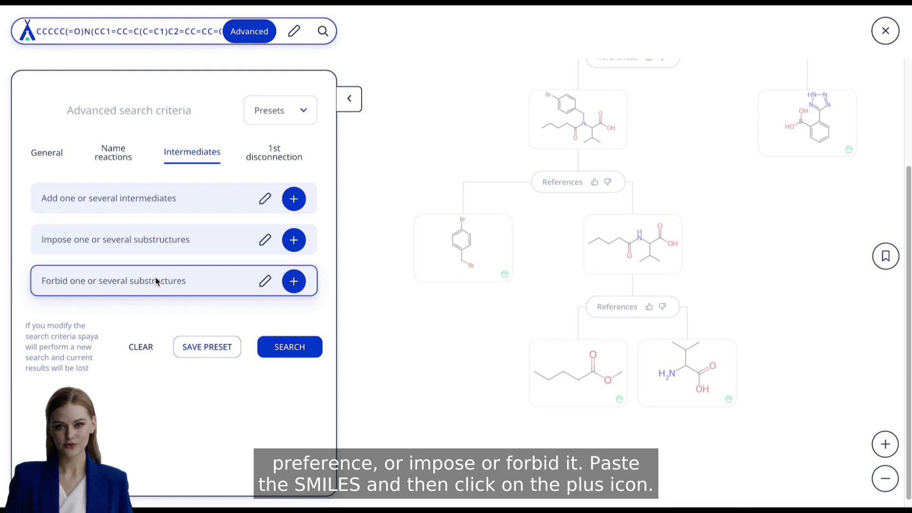
Step: Forbid the substructure BrCc1ccc(Br)cc1 in the intermediates criteria of the advanced search
{"action": "left_click", "coordinate": [155, 277]}
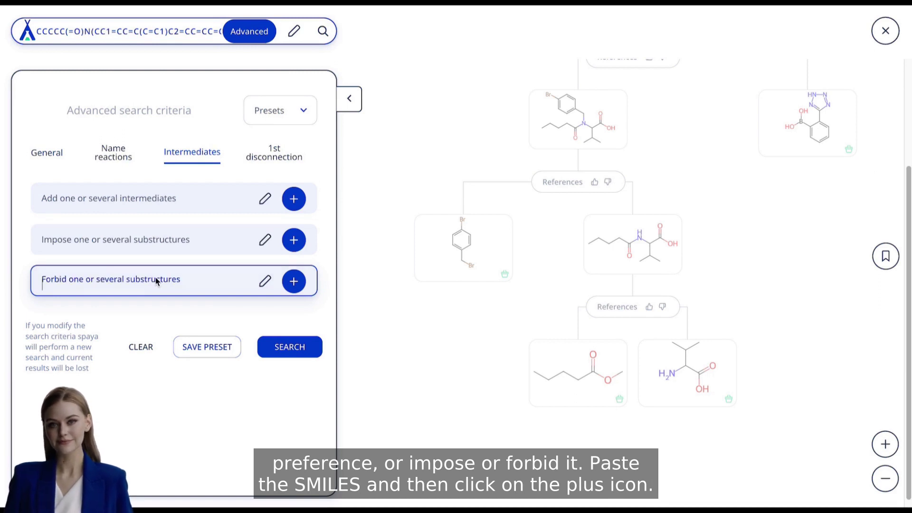
{"action": "type", "text": "BrCc1ccc(Br)cc1"}
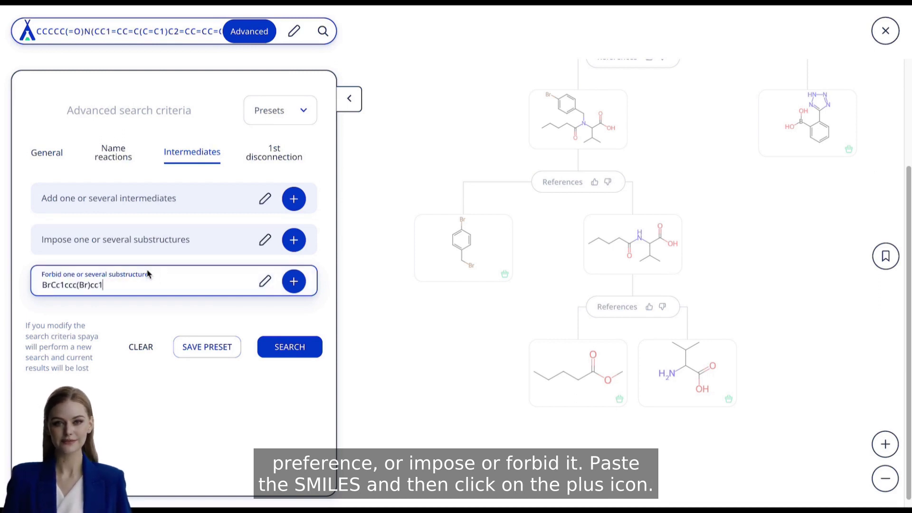
{"action": "left_click", "coordinate": [294, 282]}
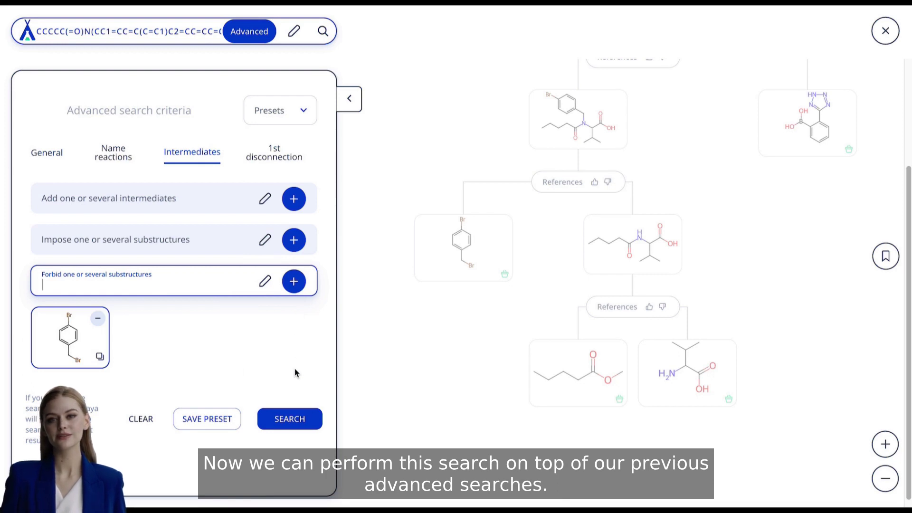
Step: Review the name reaction and general criteria, and run the search with the forbidden substructure added to them
{"action": "left_click", "coordinate": [112, 152]}
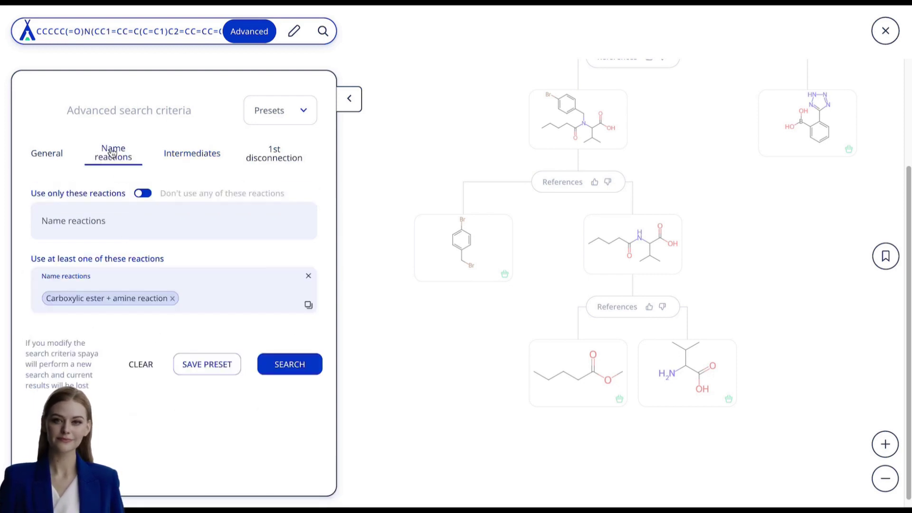
{"action": "left_click", "coordinate": [64, 153]}
{"action": "left_click", "coordinate": [201, 154]}
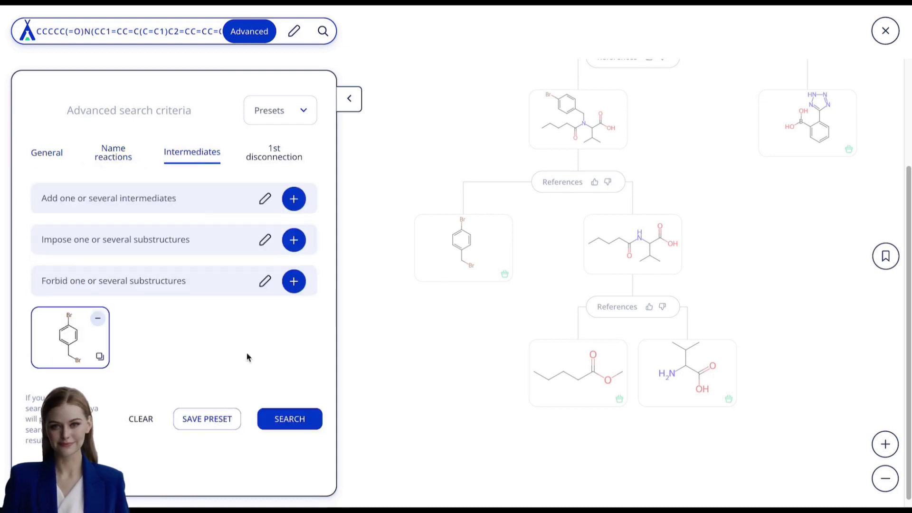
{"action": "left_click", "coordinate": [288, 420]}
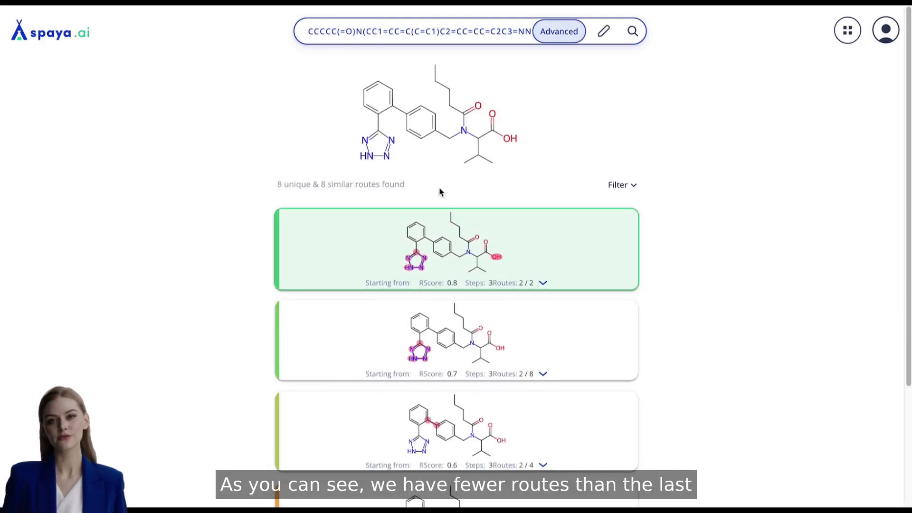
Step: Examine the count of unique and similar routes and look through the list of route groups
{"action": "left_click_drag", "start_coordinate": [404, 185], "coordinate": [290, 183]}
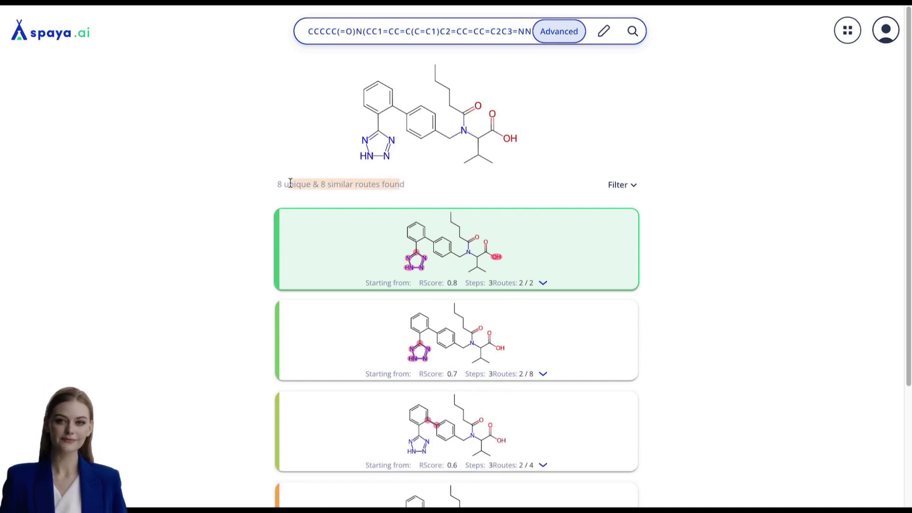
{"action": "left_click", "coordinate": [290, 183]}
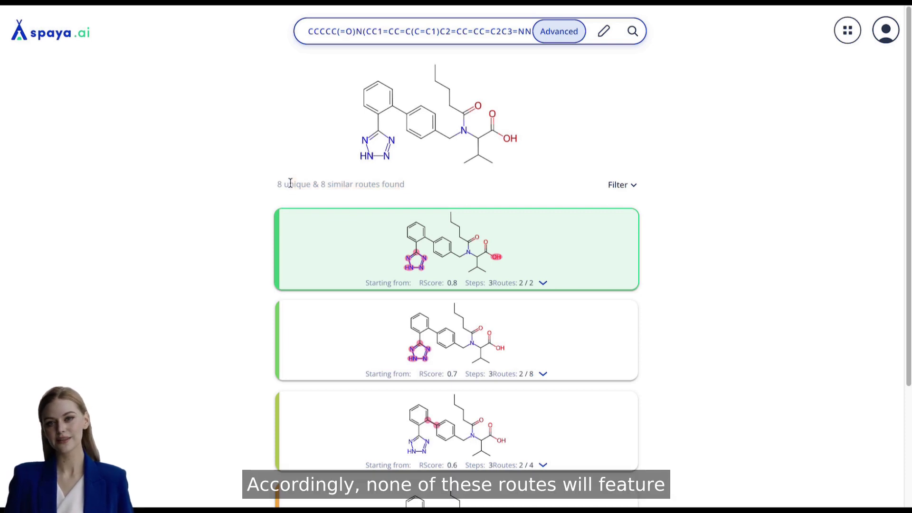
{"action": "scroll", "coordinate": [290, 183], "scroll_direction": "down", "scroll_amount": 3}
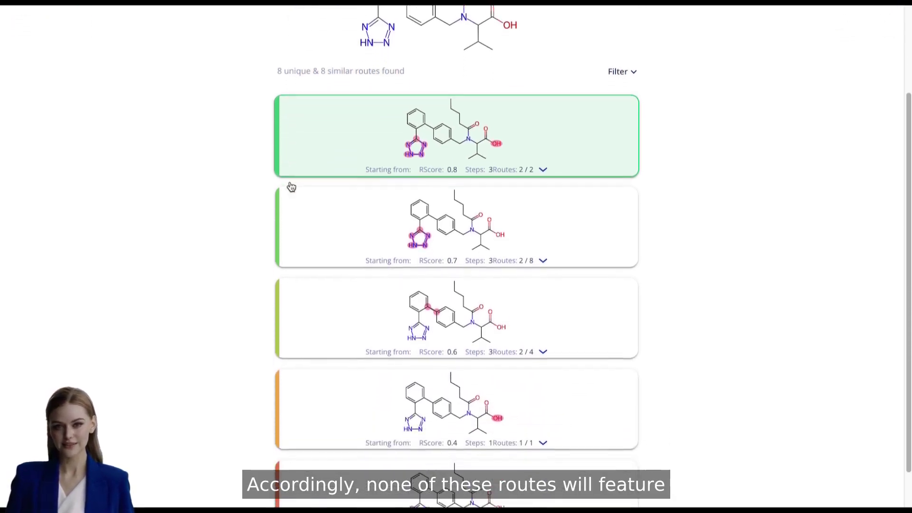
{"action": "scroll", "coordinate": [291, 187], "scroll_direction": "down", "scroll_amount": 1}
{"action": "scroll", "coordinate": [291, 187], "scroll_direction": "down", "scroll_amount": 1}
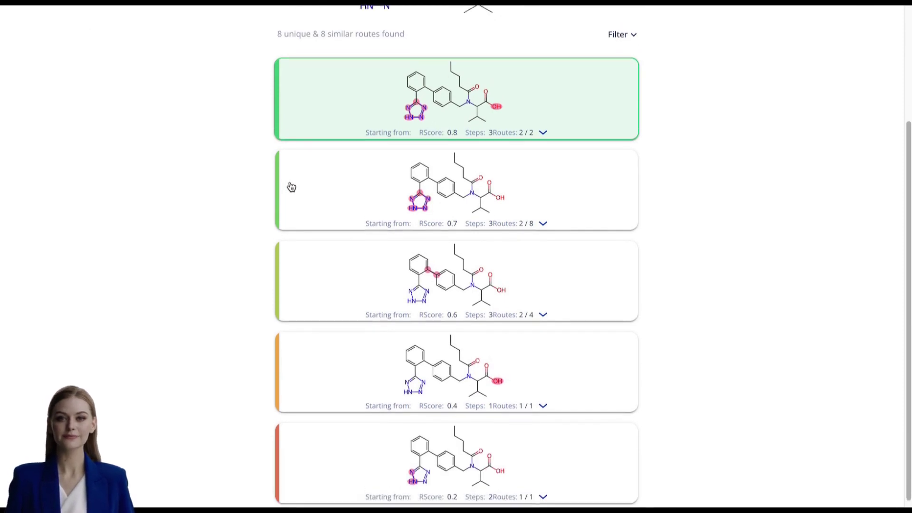
{"action": "scroll", "coordinate": [291, 186], "scroll_direction": "up", "scroll_amount": 5}
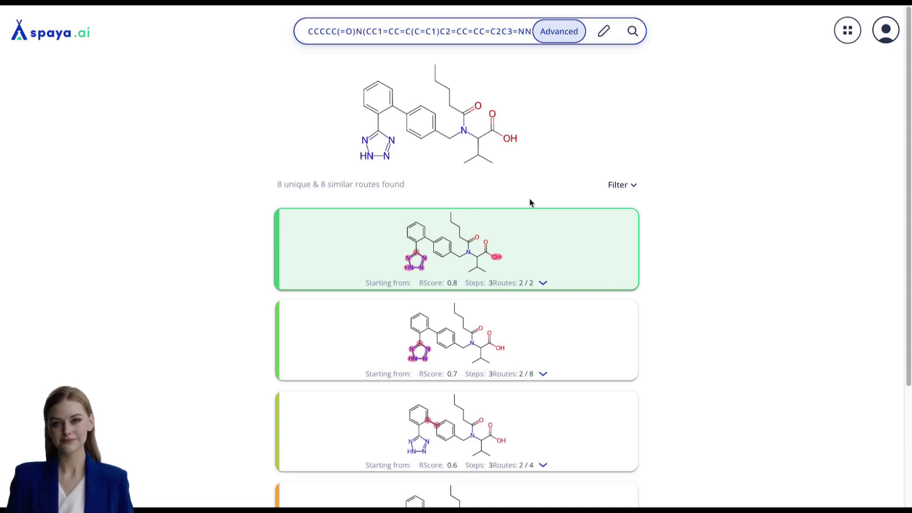
Step: Set the bond joining the two benzene rings as the first disconnection and run the search with the other criteria kept
{"action": "left_click", "coordinate": [546, 42]}
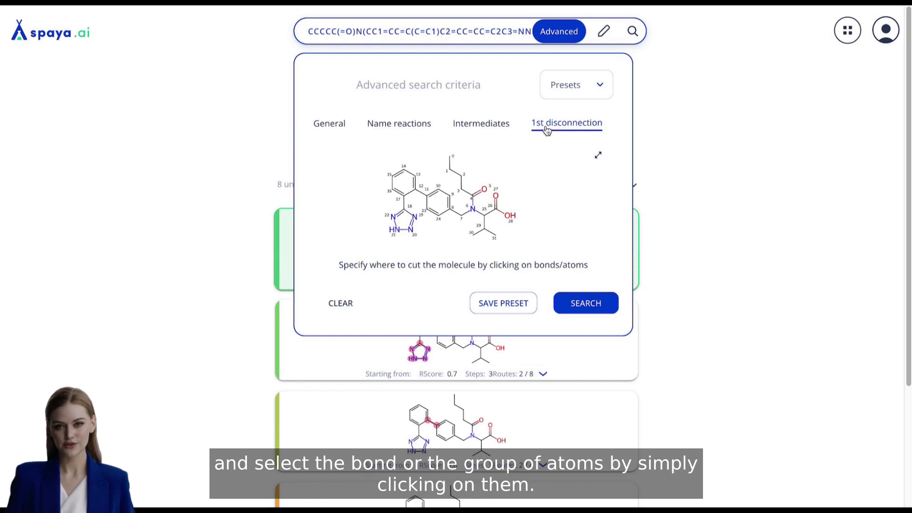
{"action": "left_click", "coordinate": [426, 195]}
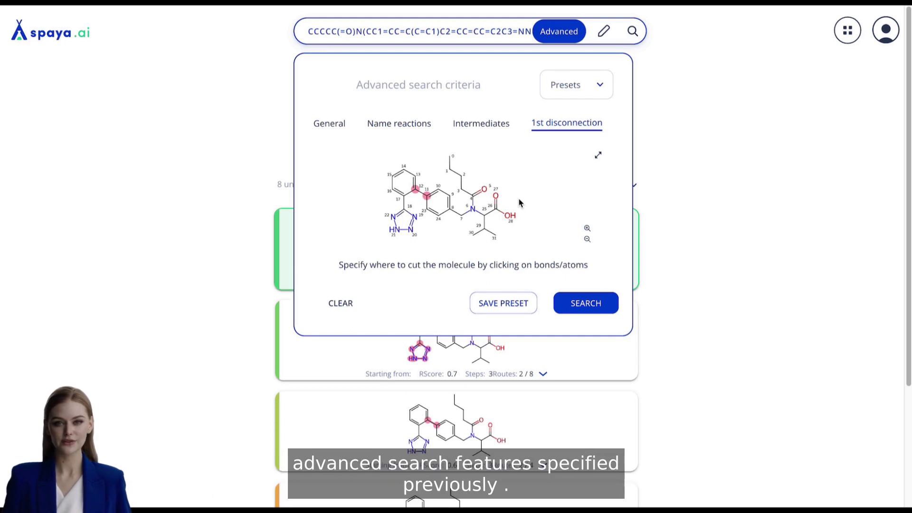
{"action": "left_click", "coordinate": [487, 123]}
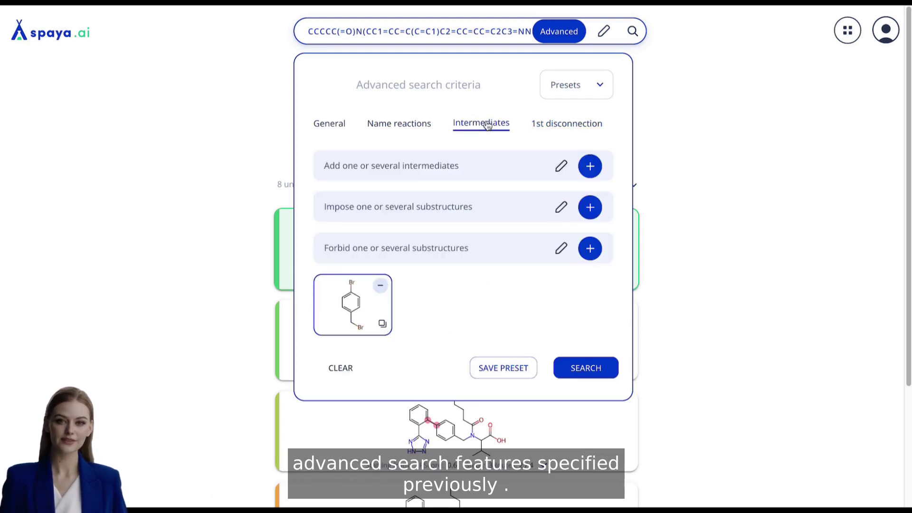
{"action": "left_click", "coordinate": [404, 127]}
{"action": "left_click", "coordinate": [338, 136]}
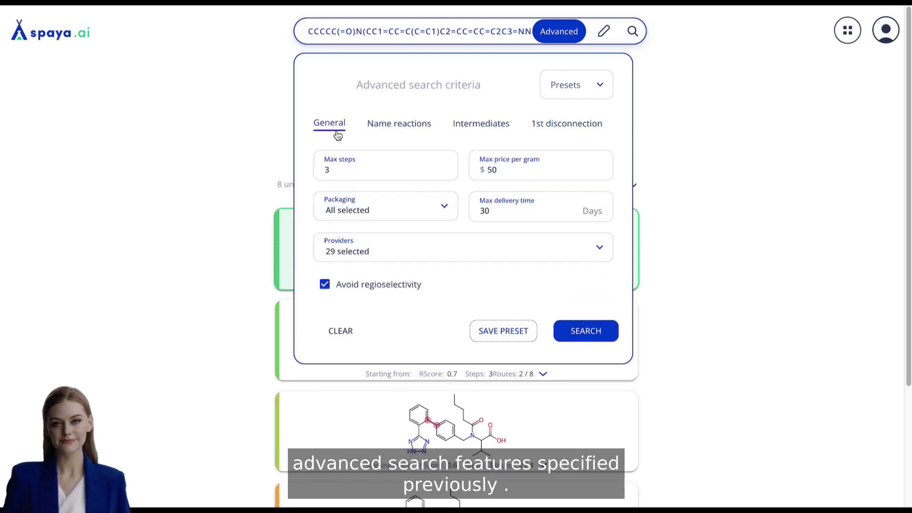
{"action": "left_click", "coordinate": [567, 124]}
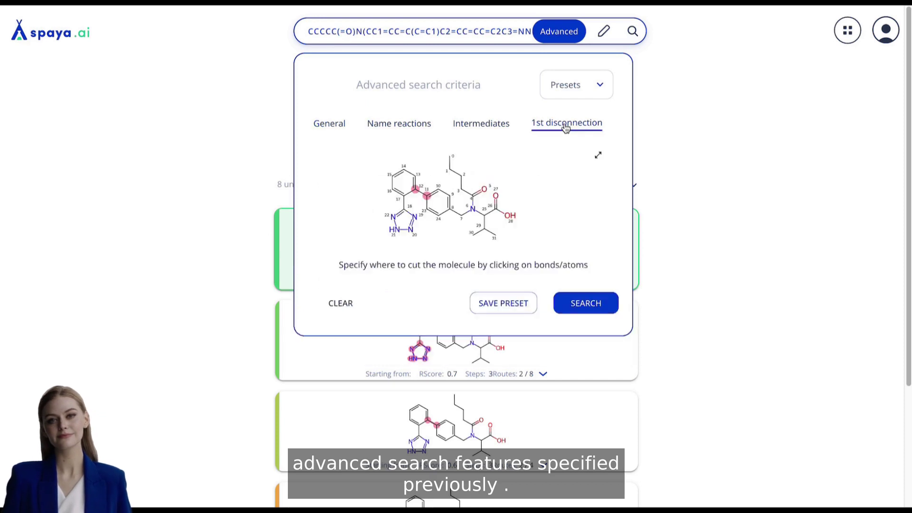
{"action": "left_click", "coordinate": [580, 304]}
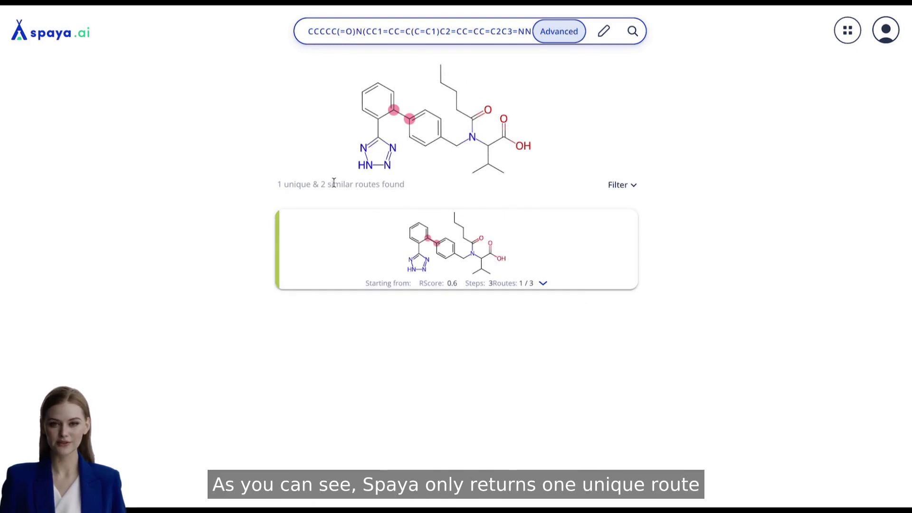
Step: Check the count of routes found, and open the synthesis tree of the route that cuts the bond between the benzene rings
{"action": "left_click_drag", "start_coordinate": [278, 183], "coordinate": [404, 186]}
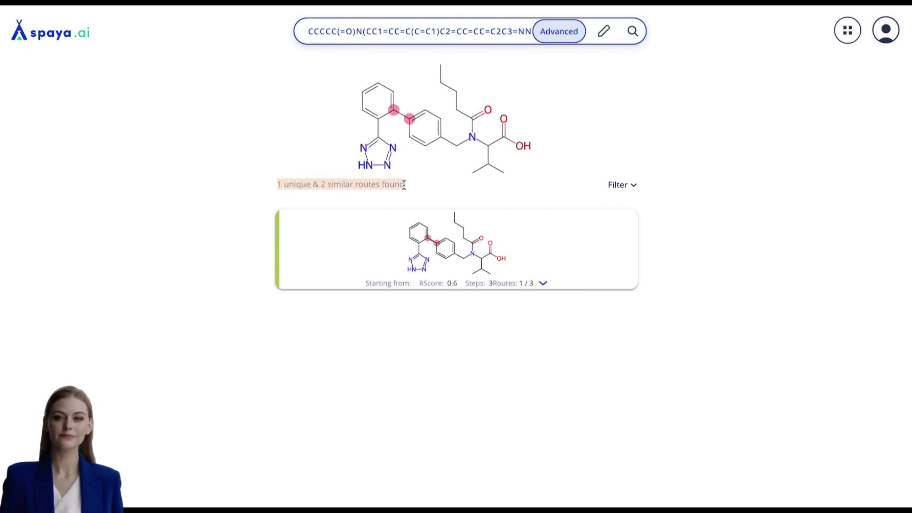
{"action": "left_click", "coordinate": [404, 186]}
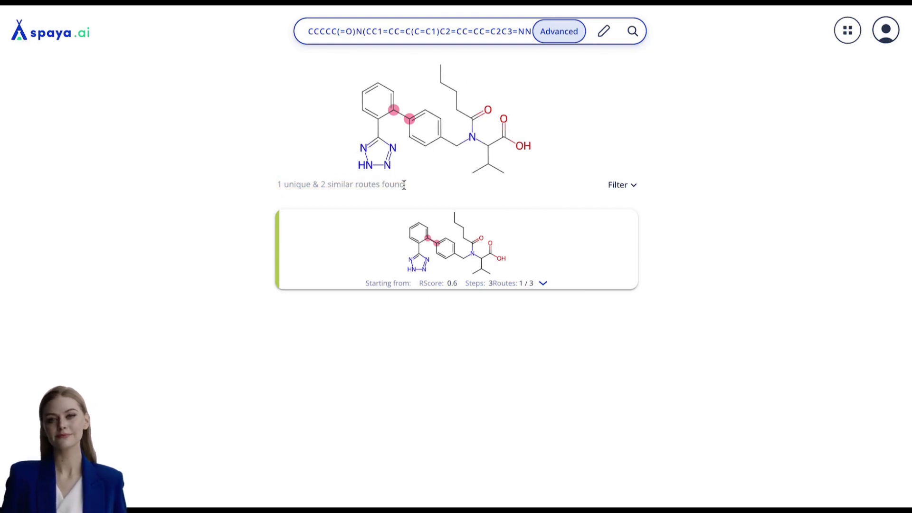
{"action": "left_click", "coordinate": [543, 284]}
{"action": "left_click", "coordinate": [538, 324]}
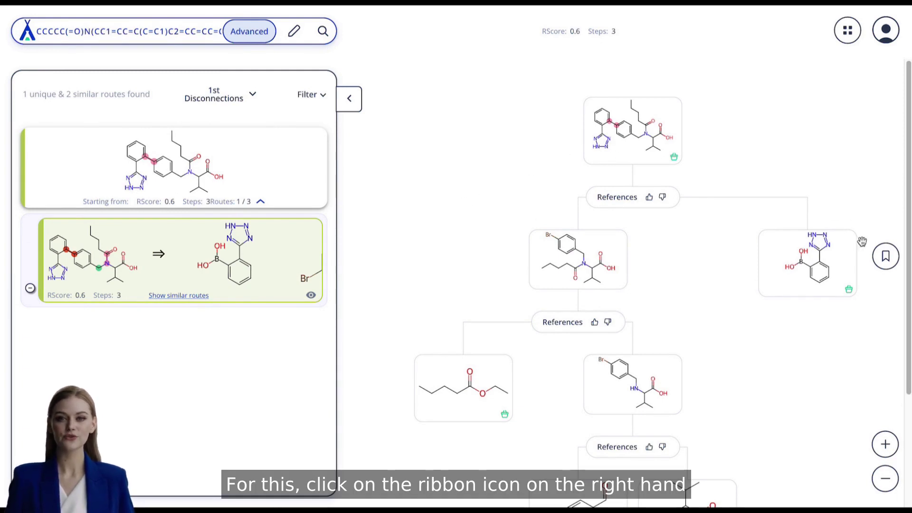
Step: Save the displayed route under the name Valsartan in a new project folder called demo
{"action": "left_click", "coordinate": [885, 259]}
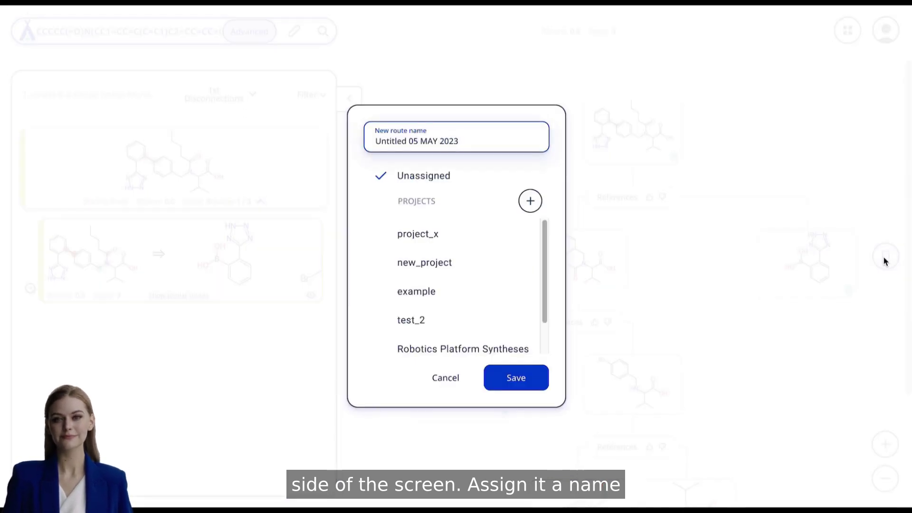
{"action": "left_click_drag", "start_coordinate": [498, 145], "coordinate": [346, 146]}
{"action": "type", "text": "Valsartan"}
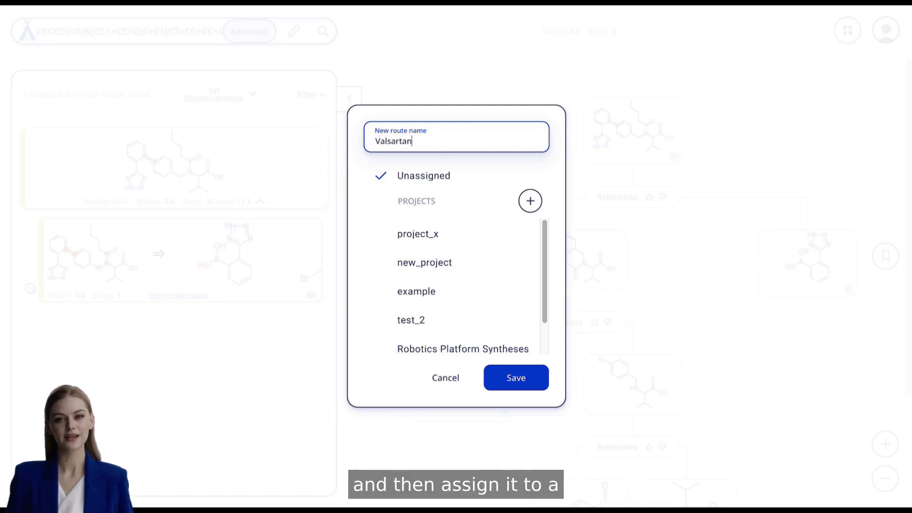
{"action": "left_click", "coordinate": [531, 201]}
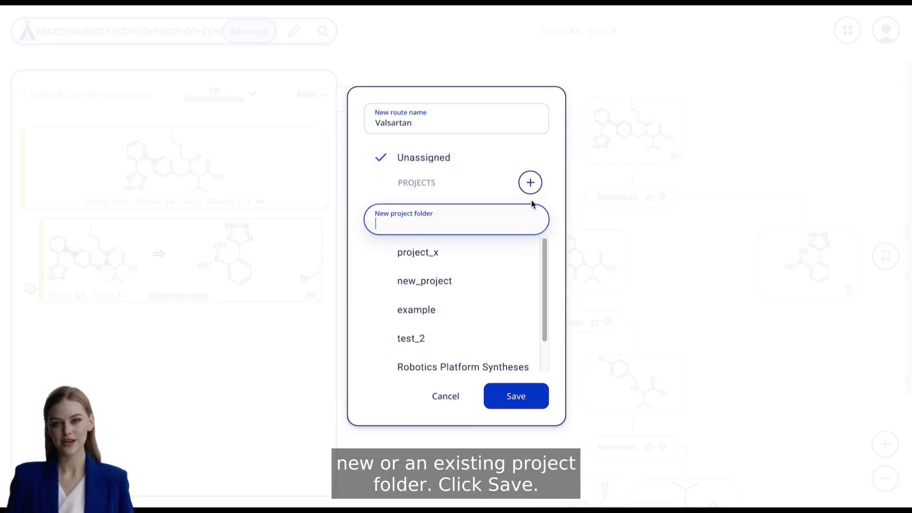
{"action": "type", "text": "demo"}
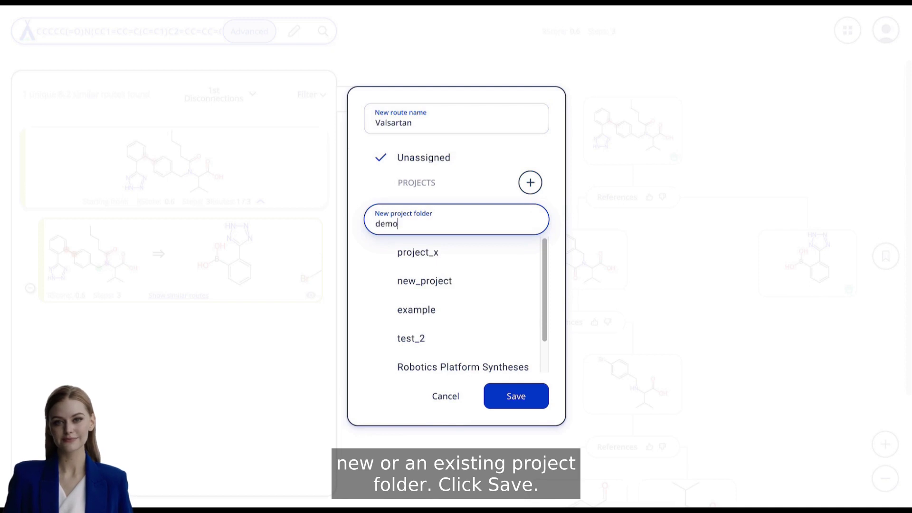
{"action": "left_click", "coordinate": [517, 397]}
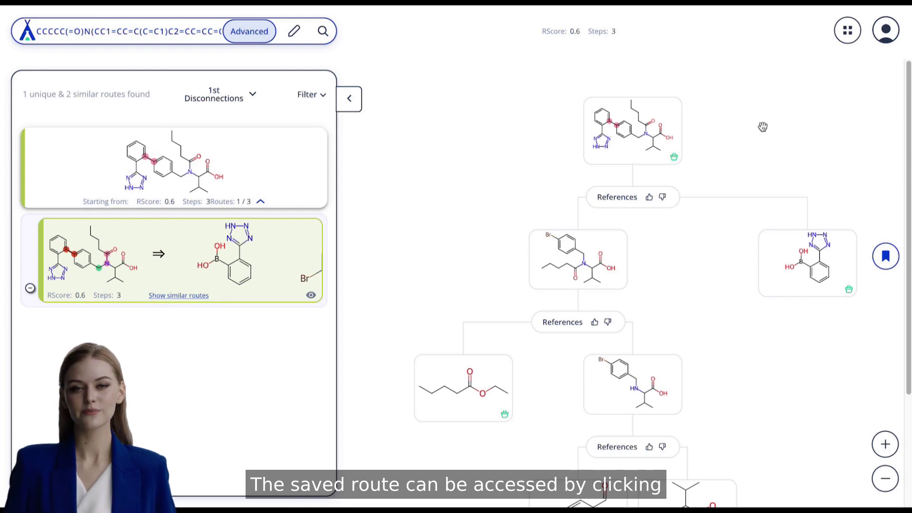
Step: Open the saved Valsartan route from the demo project folder
{"action": "left_click", "coordinate": [850, 41]}
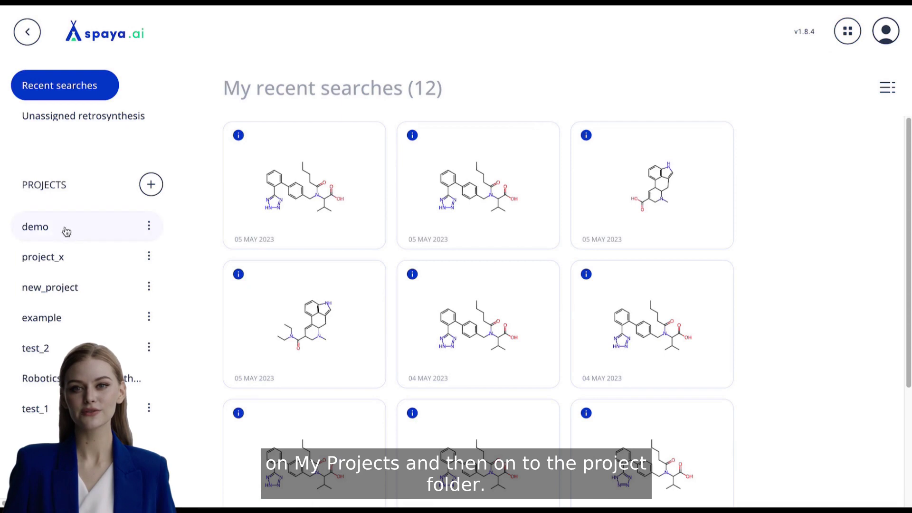
{"action": "left_click", "coordinate": [37, 232]}
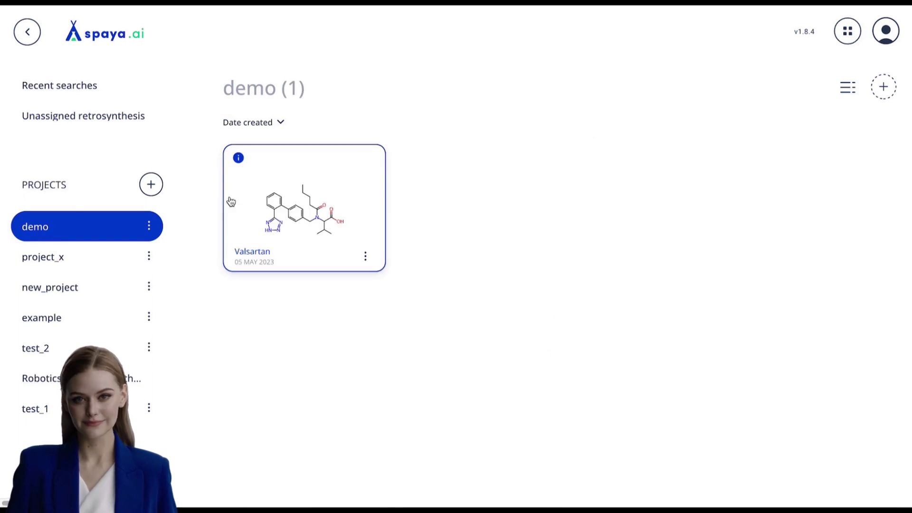
{"action": "left_click", "coordinate": [293, 226]}
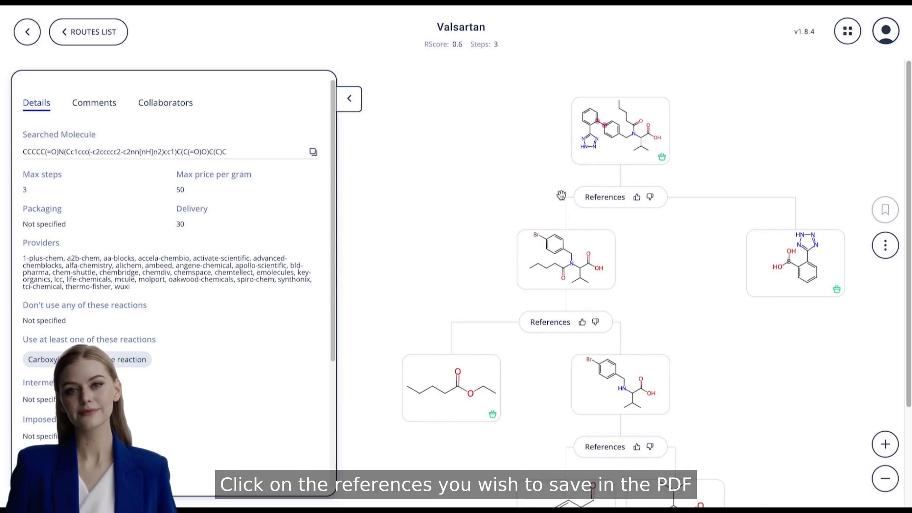
{"action": "left_click", "coordinate": [597, 202]}
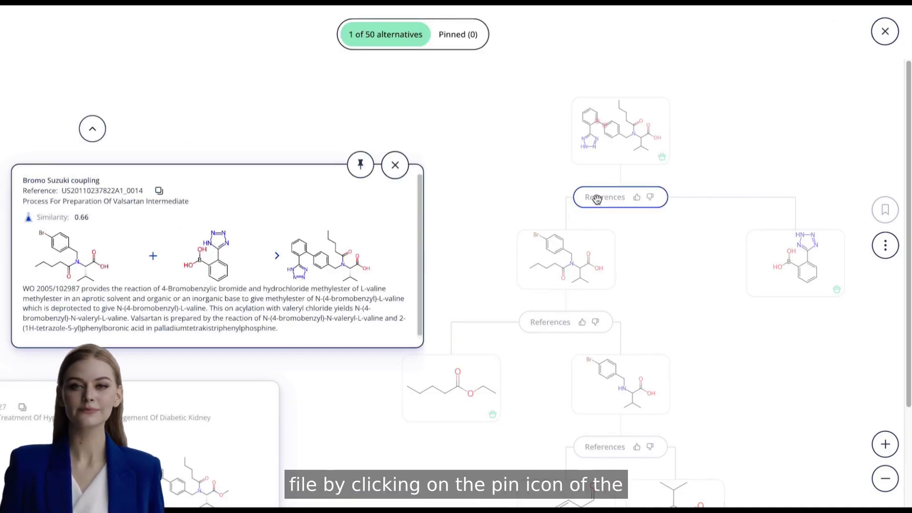
{"action": "left_click", "coordinate": [361, 167]}
{"action": "left_click", "coordinate": [485, 204]}
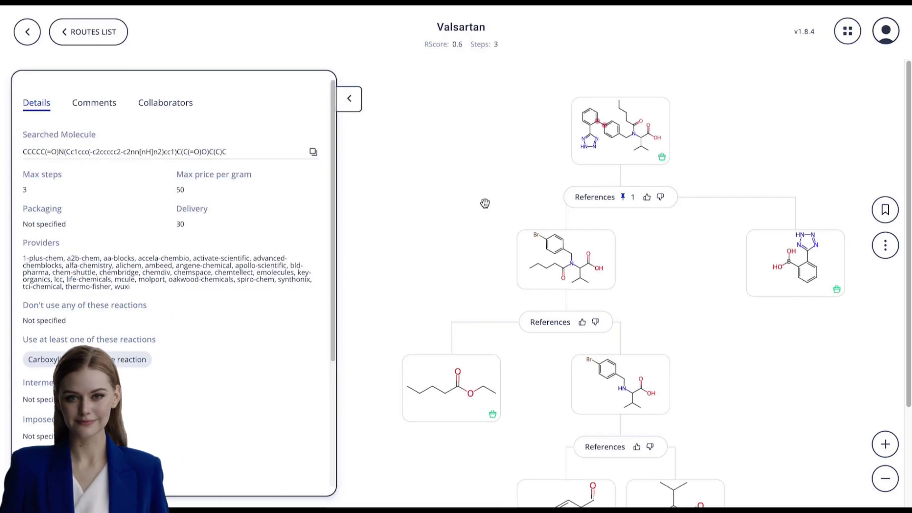
Step: Pin the aldehyde reductive amination reference US07012075B2_0591 to the reaction starting from 4-bromobenzaldehyde and valine
{"action": "scroll", "coordinate": [505, 292], "scroll_direction": "down", "scroll_amount": 1}
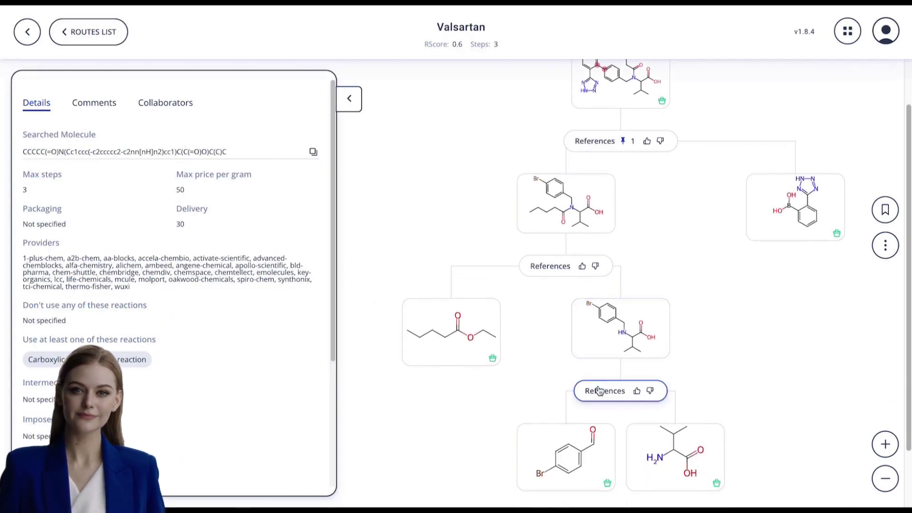
{"action": "left_click", "coordinate": [584, 390]}
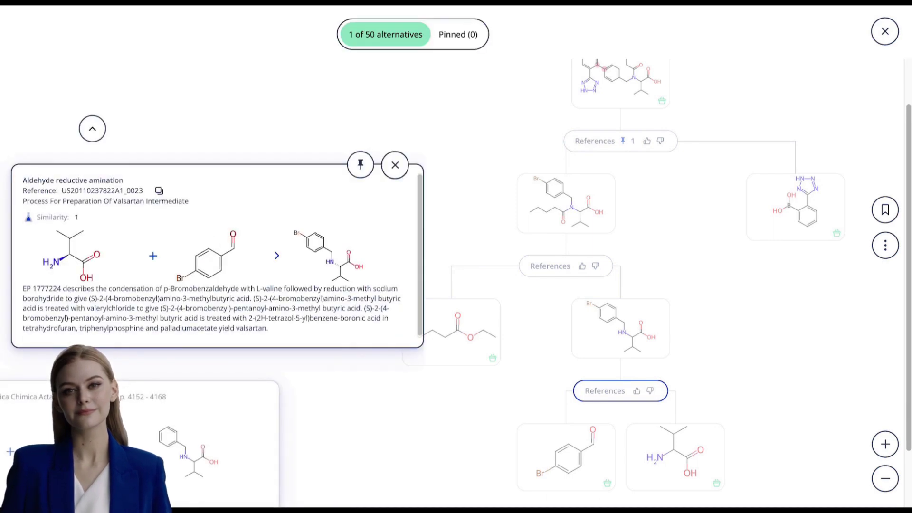
{"action": "scroll", "coordinate": [132, 375], "scroll_direction": "down", "scroll_amount": 1}
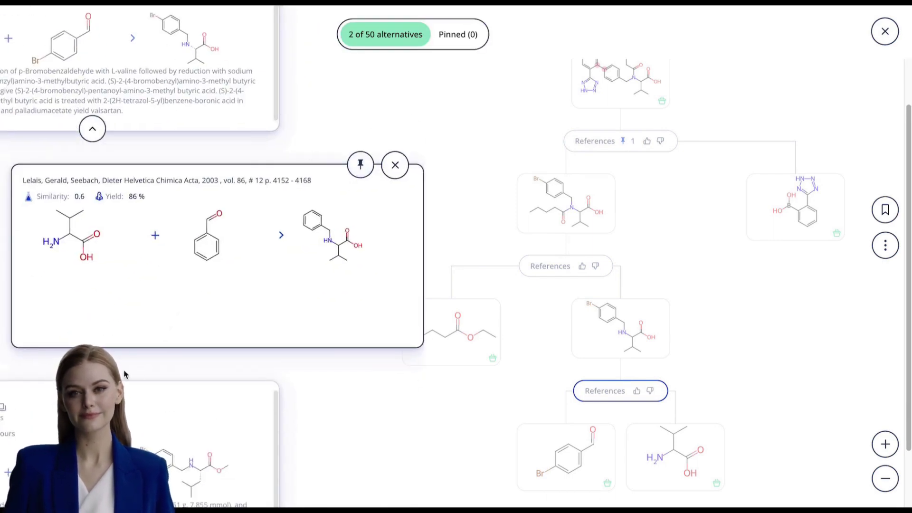
{"action": "scroll", "coordinate": [214, 257], "scroll_direction": "down", "scroll_amount": 1}
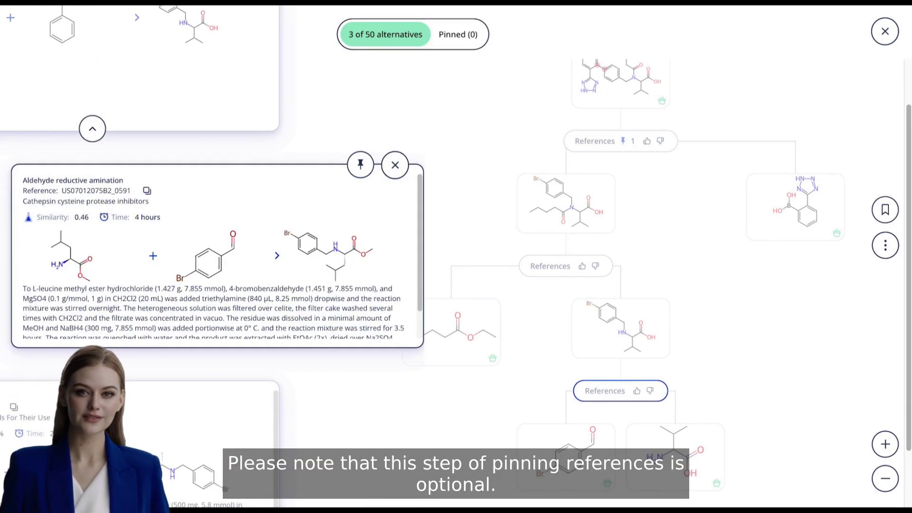
{"action": "left_click", "coordinate": [359, 164]}
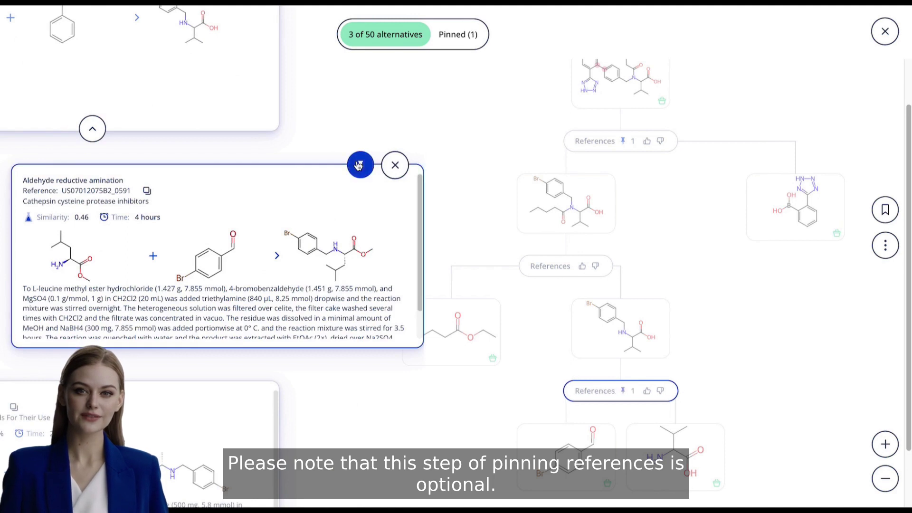
Step: Close the reaction references and save the changes made to the Valsartan route
{"action": "left_click", "coordinate": [459, 179]}
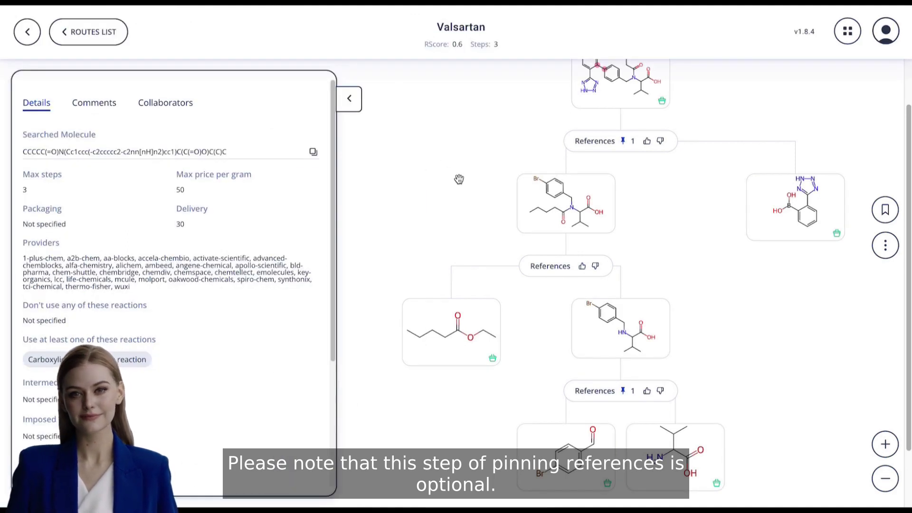
{"action": "left_click", "coordinate": [881, 251]}
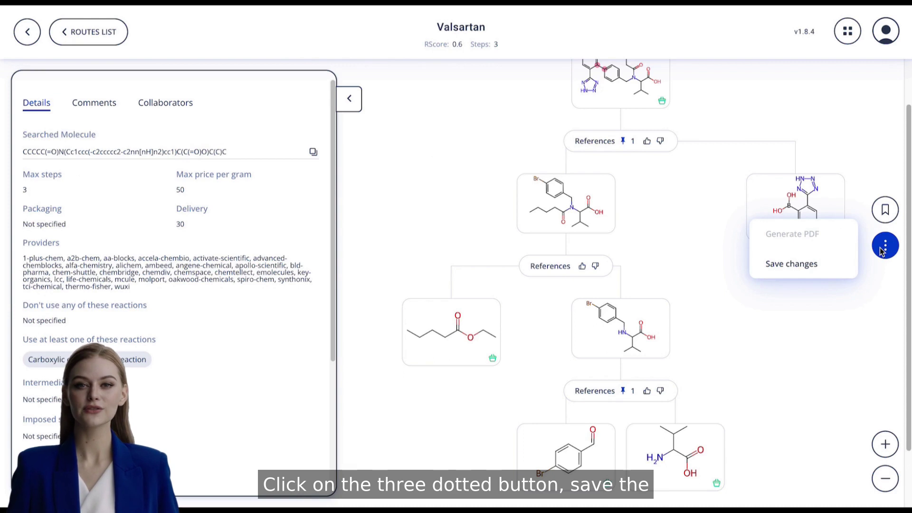
{"action": "left_click", "coordinate": [799, 264]}
Step: Generate a PDF of the saved Valsartan route and download it
{"action": "left_click", "coordinate": [884, 248]}
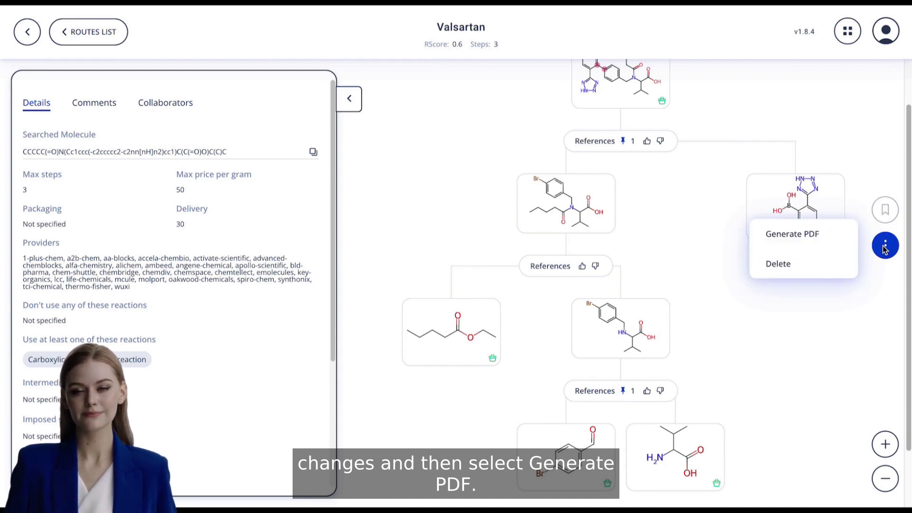
{"action": "left_click", "coordinate": [824, 242]}
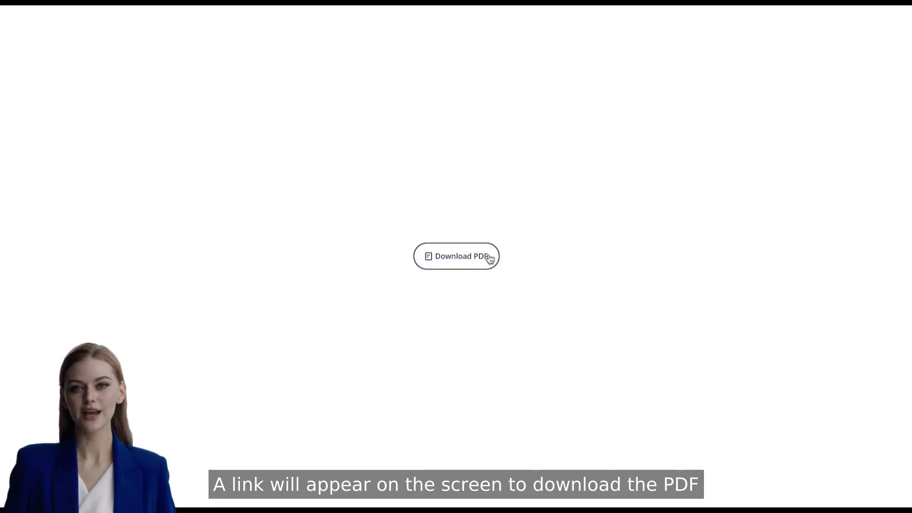
{"action": "left_click", "coordinate": [454, 261]}
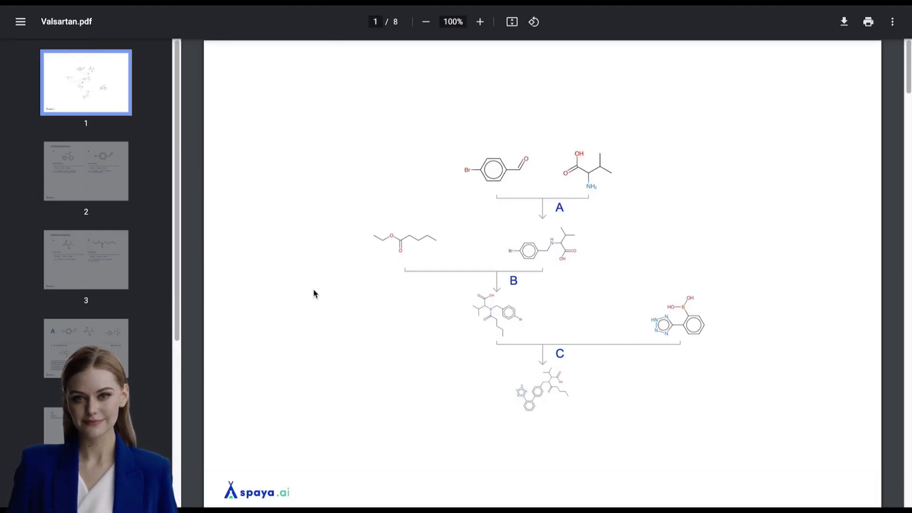
Step: Review the route scheme, the starting materials and the pinned reference for reaction A in Valsartan.pdf
{"action": "scroll", "coordinate": [313, 293], "scroll_direction": "down", "scroll_amount": 10}
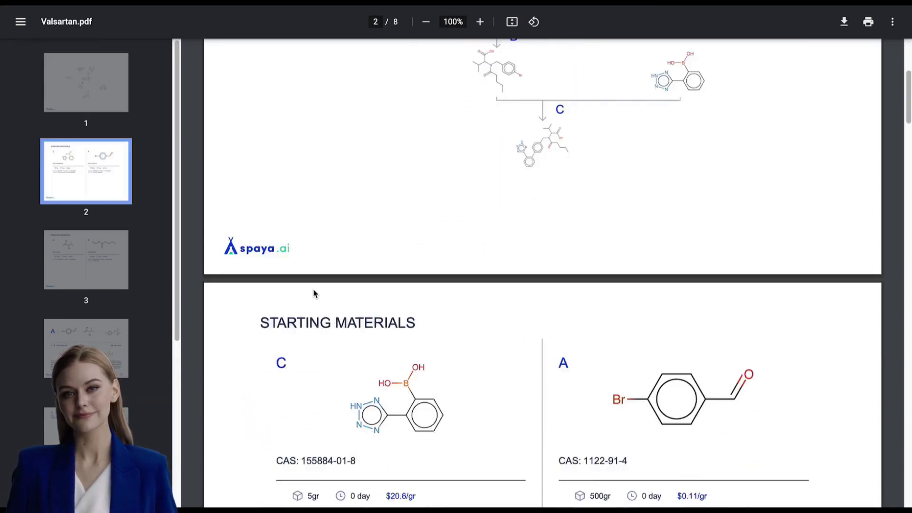
{"action": "scroll", "coordinate": [314, 293], "scroll_direction": "down", "scroll_amount": 13}
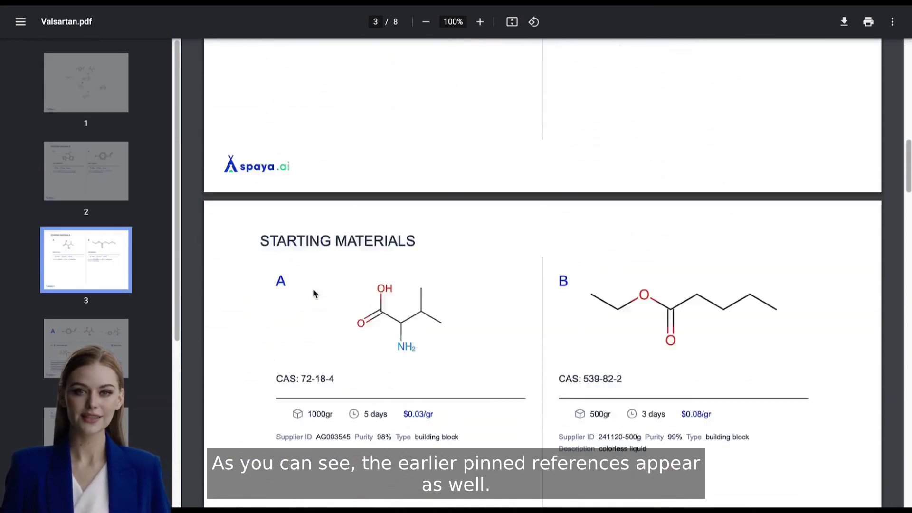
{"action": "scroll", "coordinate": [313, 293], "scroll_direction": "down", "scroll_amount": 10}
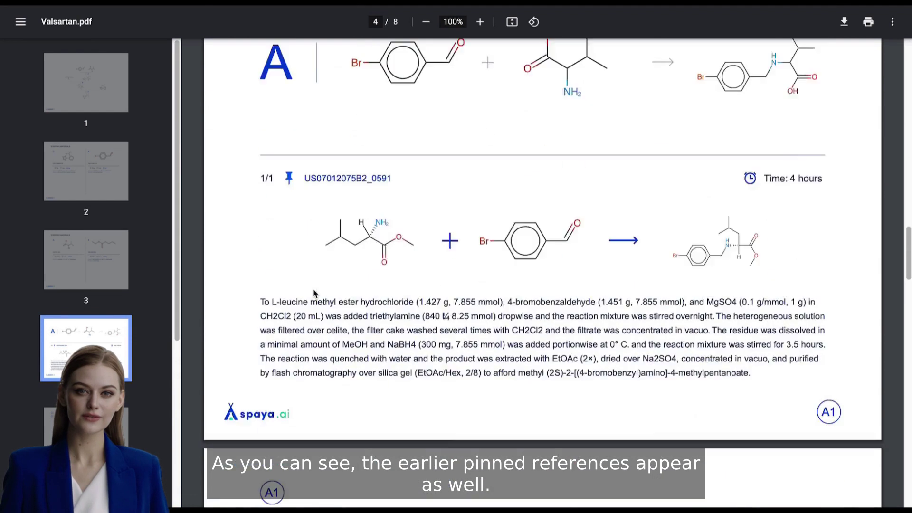
{"action": "scroll", "coordinate": [313, 293], "scroll_direction": "up", "scroll_amount": 1}
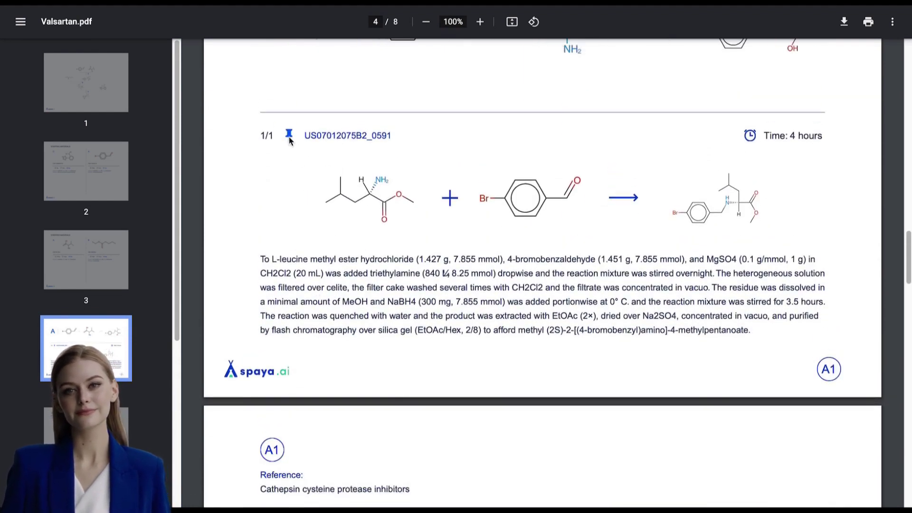
{"action": "scroll", "coordinate": [398, 285], "scroll_direction": "down", "scroll_amount": 5}
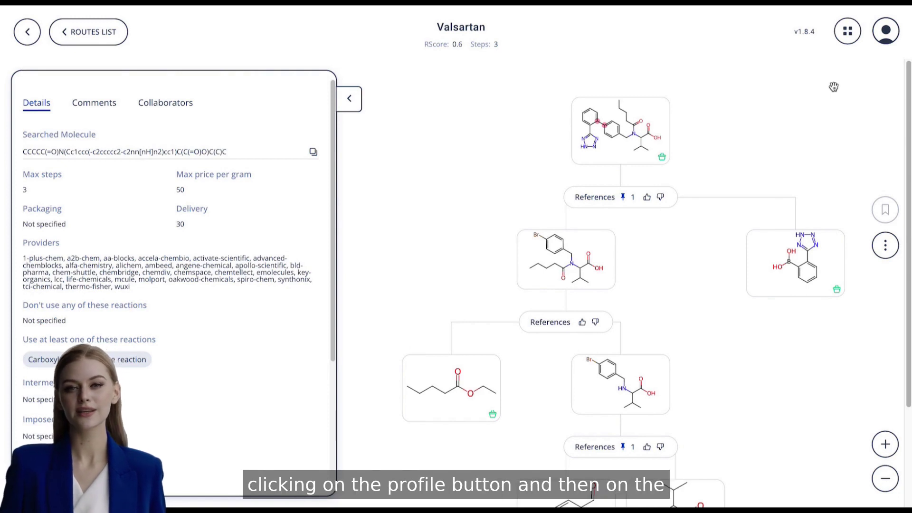
Step: Open the FAQ documentation from the user profile and look through the articles in its Using Spaya section
{"action": "left_click", "coordinate": [885, 32]}
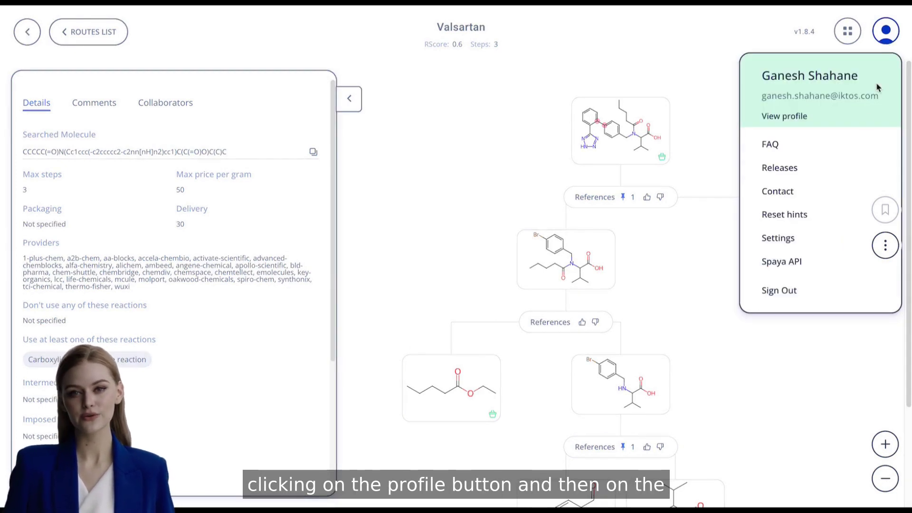
{"action": "left_click", "coordinate": [769, 146]}
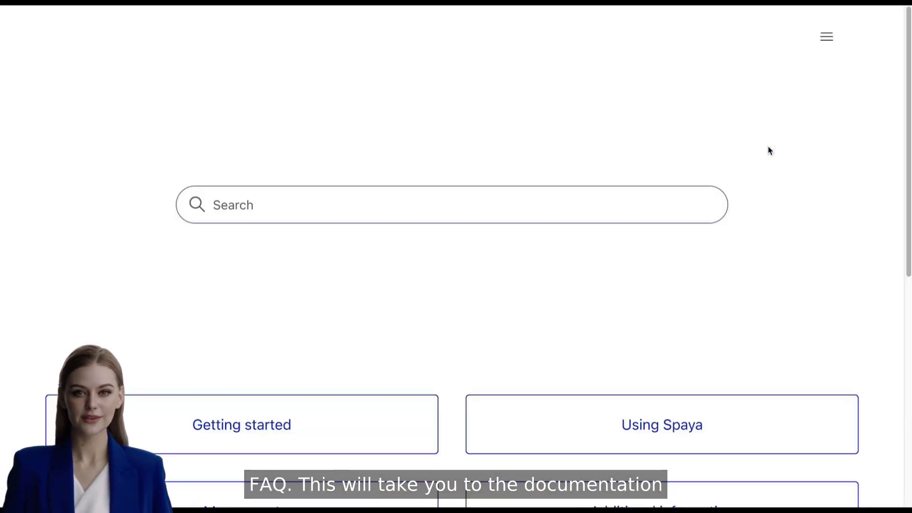
{"action": "scroll", "coordinate": [768, 147], "scroll_direction": "down", "scroll_amount": 3}
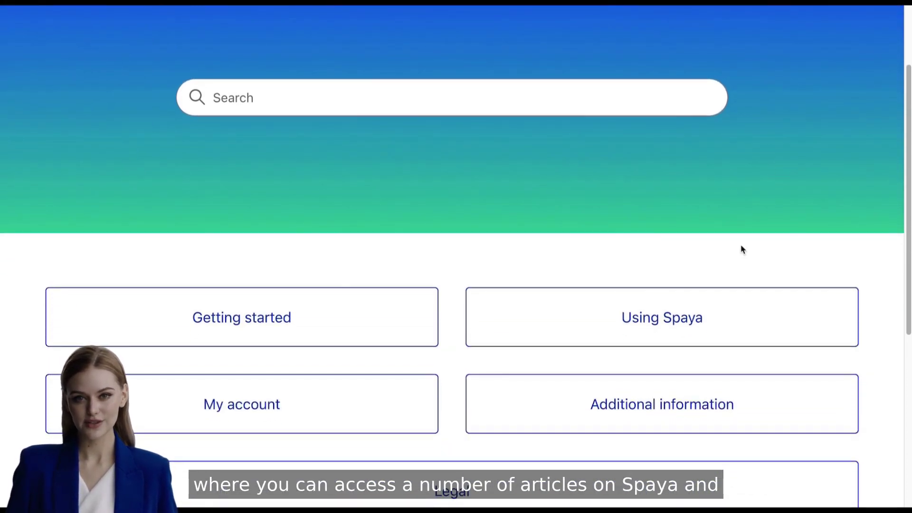
{"action": "left_click", "coordinate": [719, 305]}
{"action": "scroll", "coordinate": [719, 305], "scroll_direction": "down", "scroll_amount": 3}
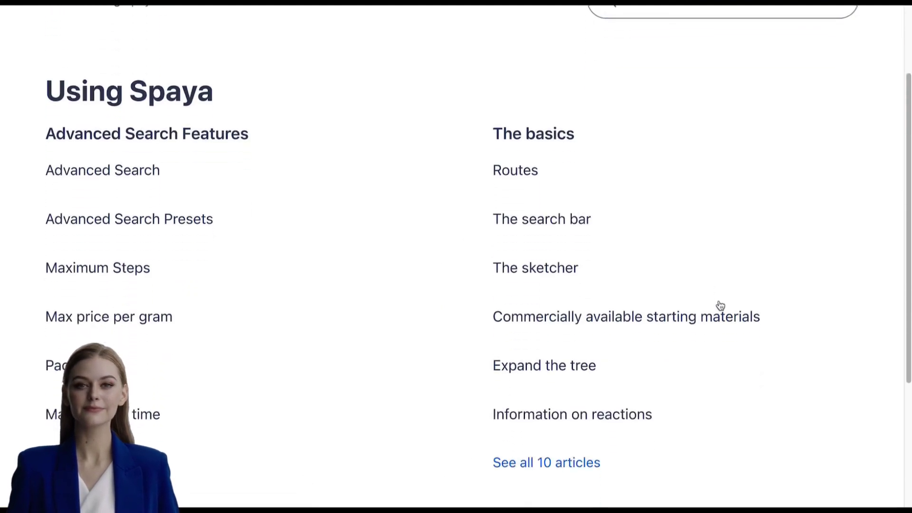
{"action": "scroll", "coordinate": [720, 305], "scroll_direction": "down", "scroll_amount": 1}
{"action": "scroll", "coordinate": [719, 305], "scroll_direction": "down", "scroll_amount": 1}
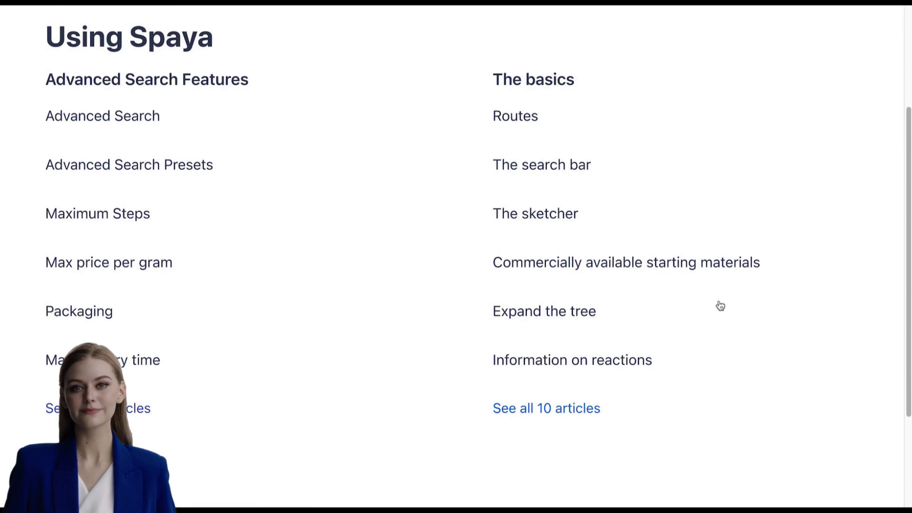
{"action": "scroll", "coordinate": [720, 305], "scroll_direction": "down", "scroll_amount": 3}
{"action": "scroll", "coordinate": [720, 306], "scroll_direction": "up", "scroll_amount": 8}
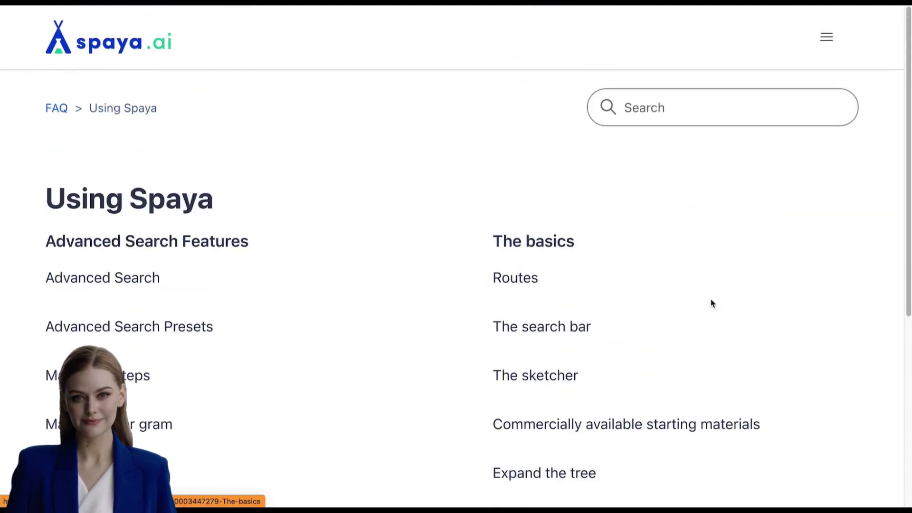
Step: Search the documentation for the keyword provider and look through the matching articles
{"action": "left_click", "coordinate": [669, 118]}
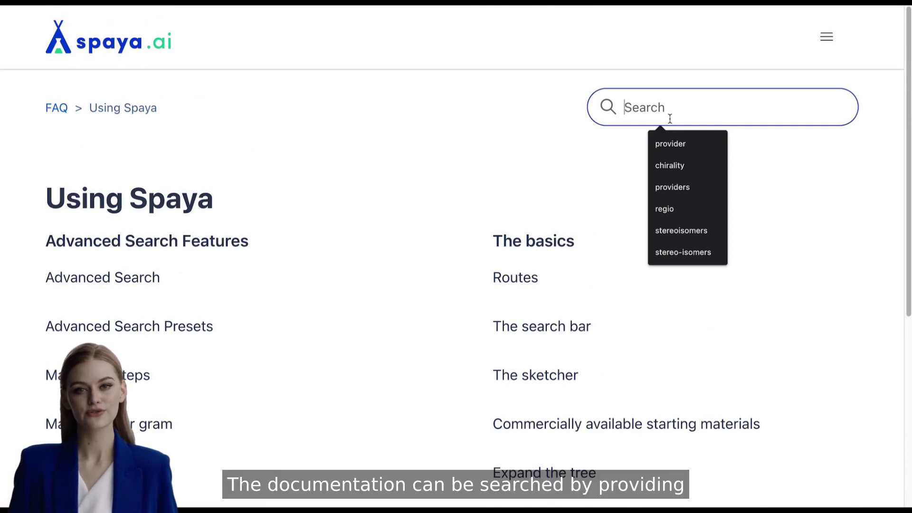
{"action": "type", "text": "prov"}
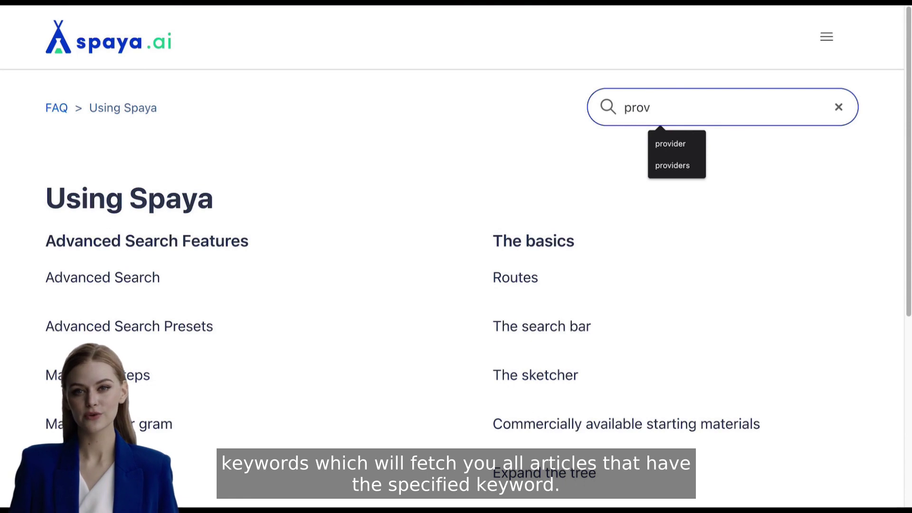
{"action": "type", "text": "ider"}
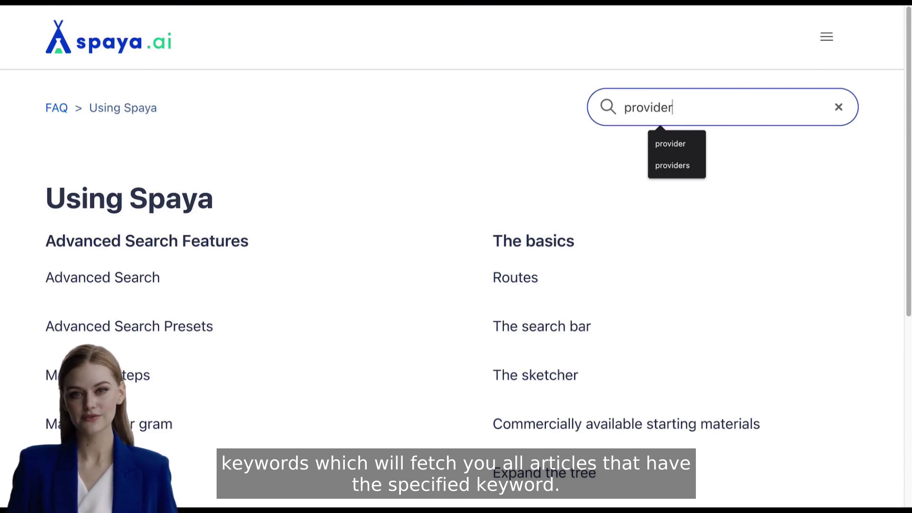
{"action": "key", "text": "Return"}
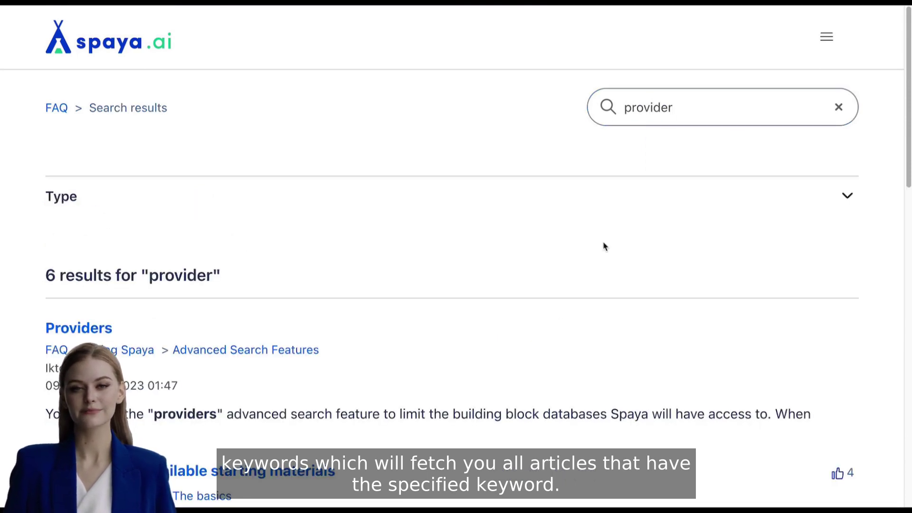
{"action": "scroll", "coordinate": [478, 295], "scroll_direction": "down", "scroll_amount": 5}
{"action": "scroll", "coordinate": [478, 295], "scroll_direction": "up", "scroll_amount": 1}
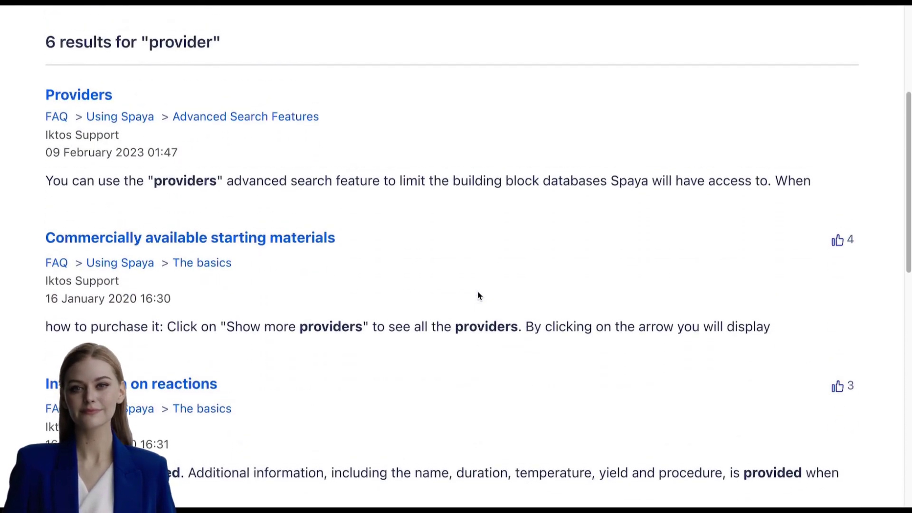